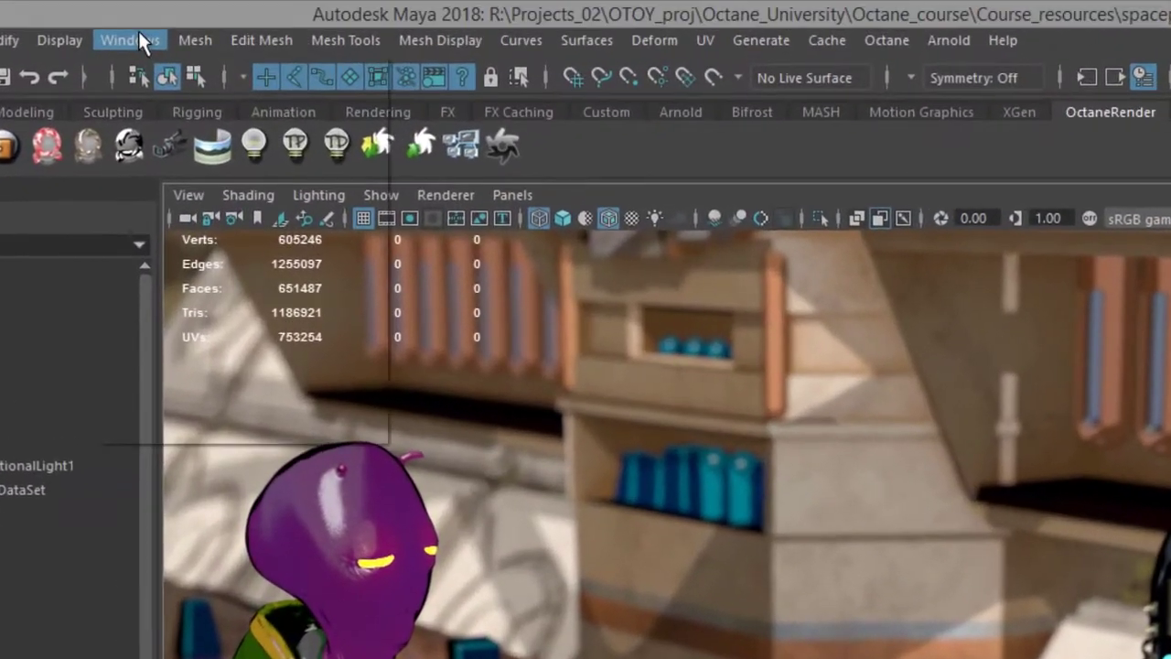
Step: Open Render Settings and set the OctaneRender Imager to a newly created octaneImager1
left_click(137, 37)
mouse_move(190, 198)
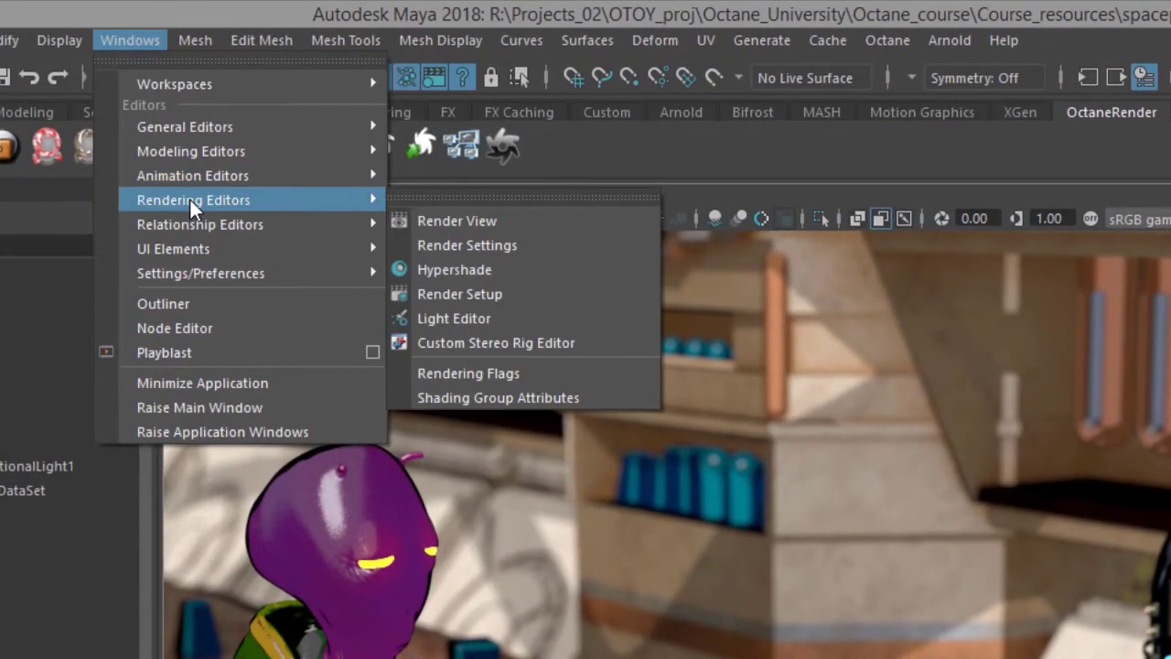
left_click(448, 244)
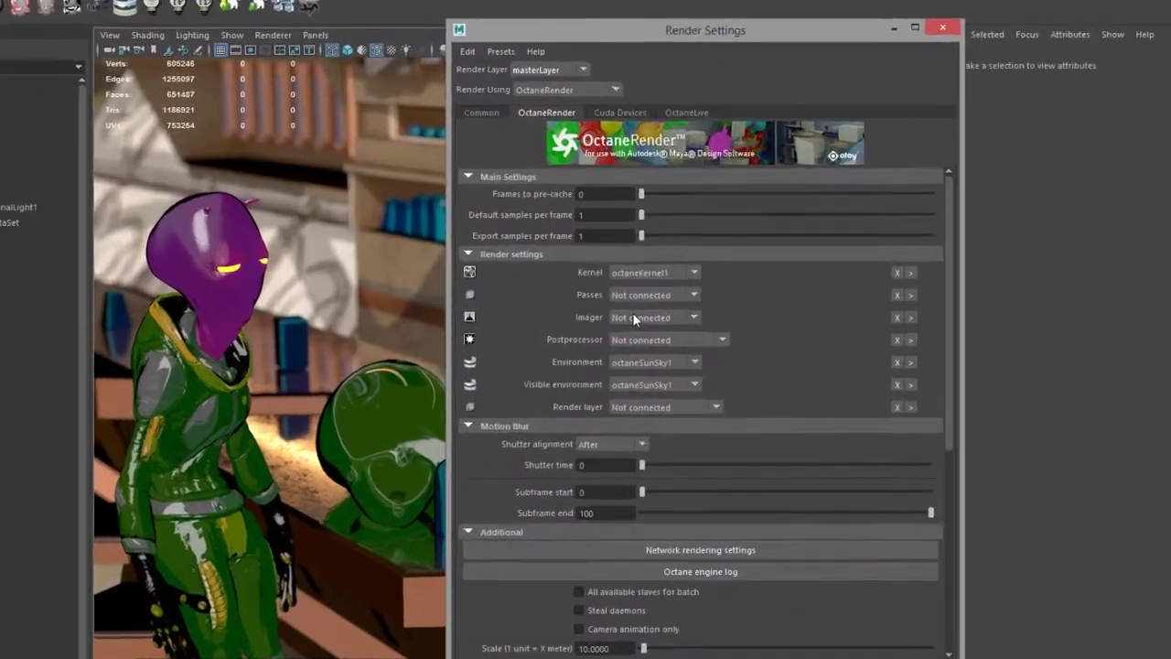
left_click(641, 317)
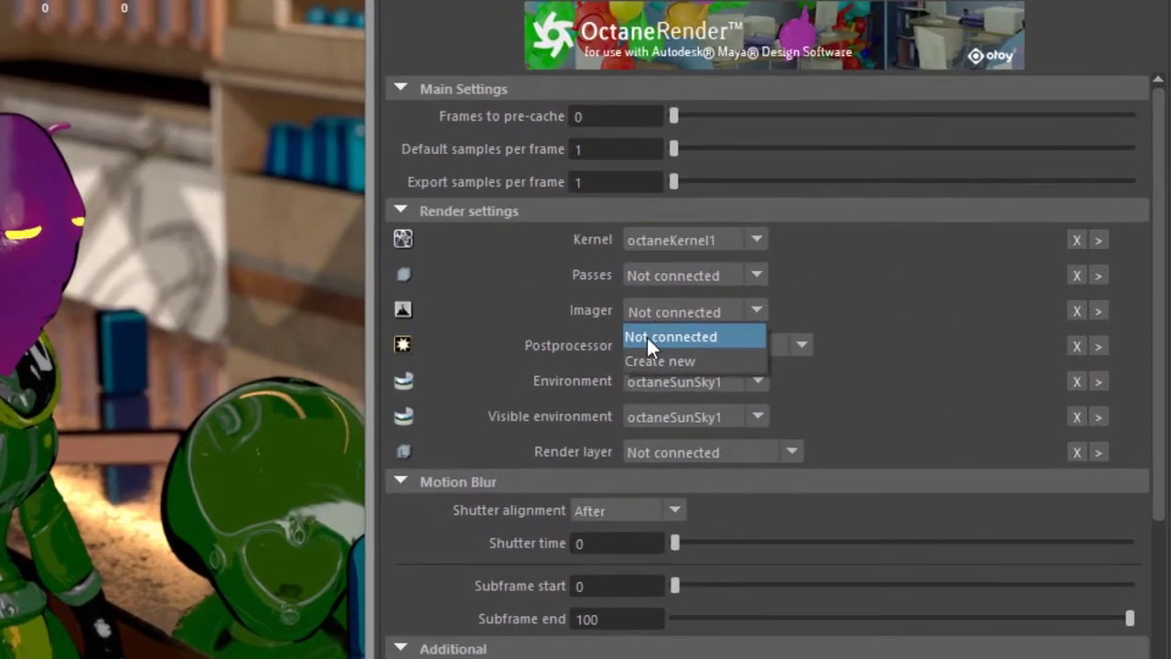
left_click(649, 358)
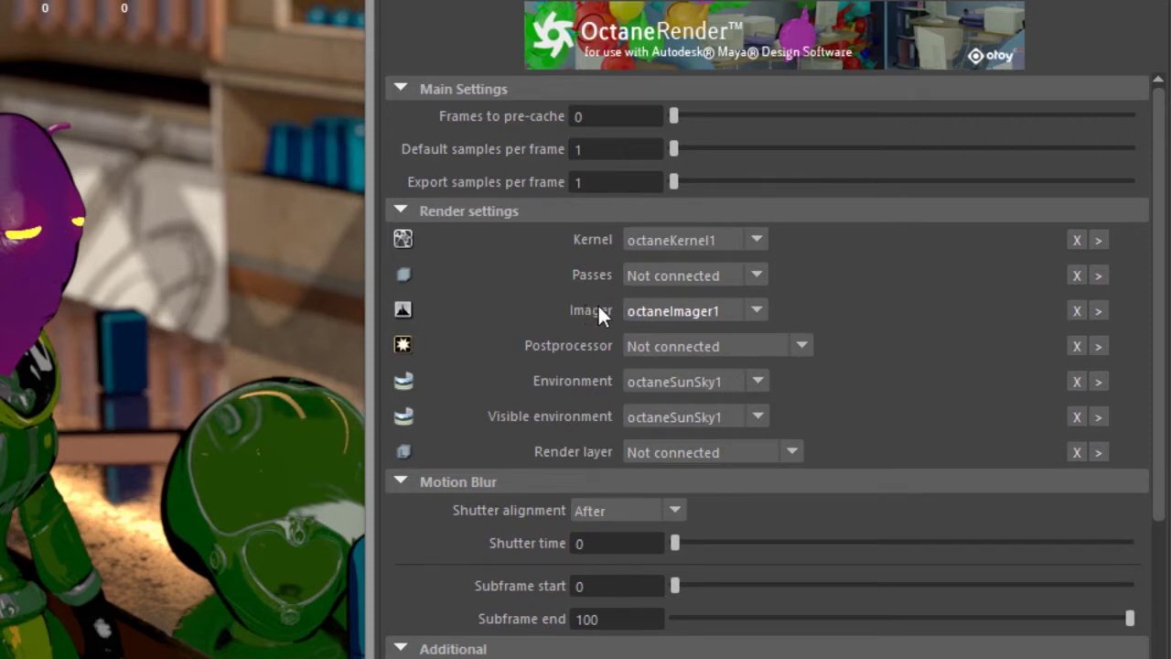
left_click(634, 312)
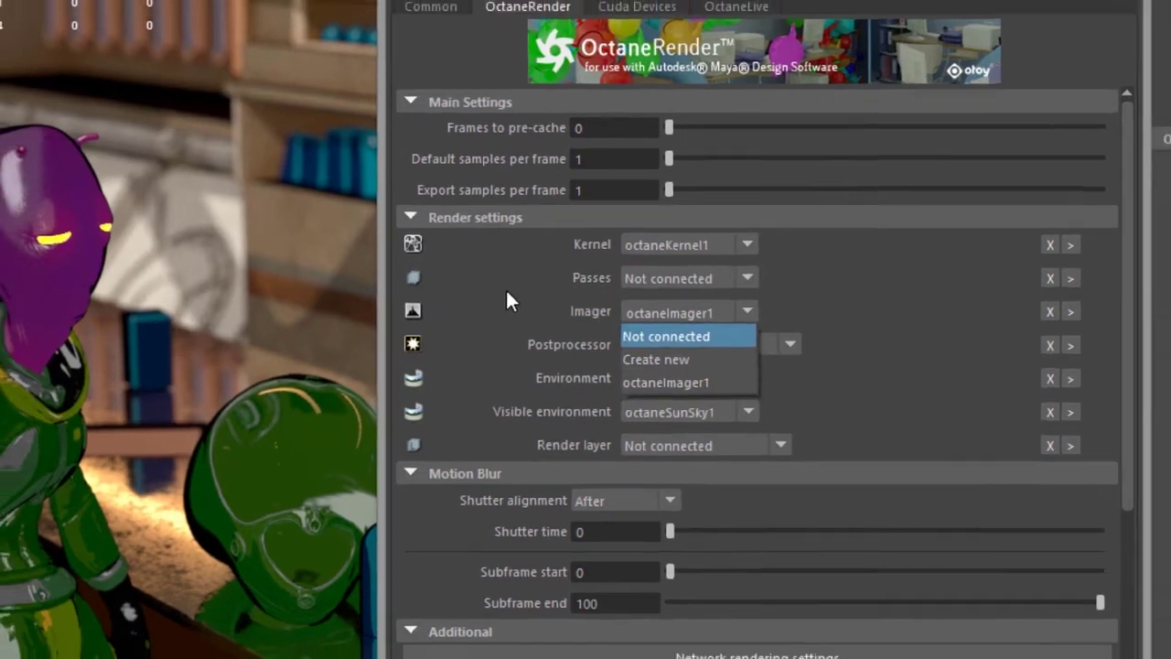
left_click(509, 308)
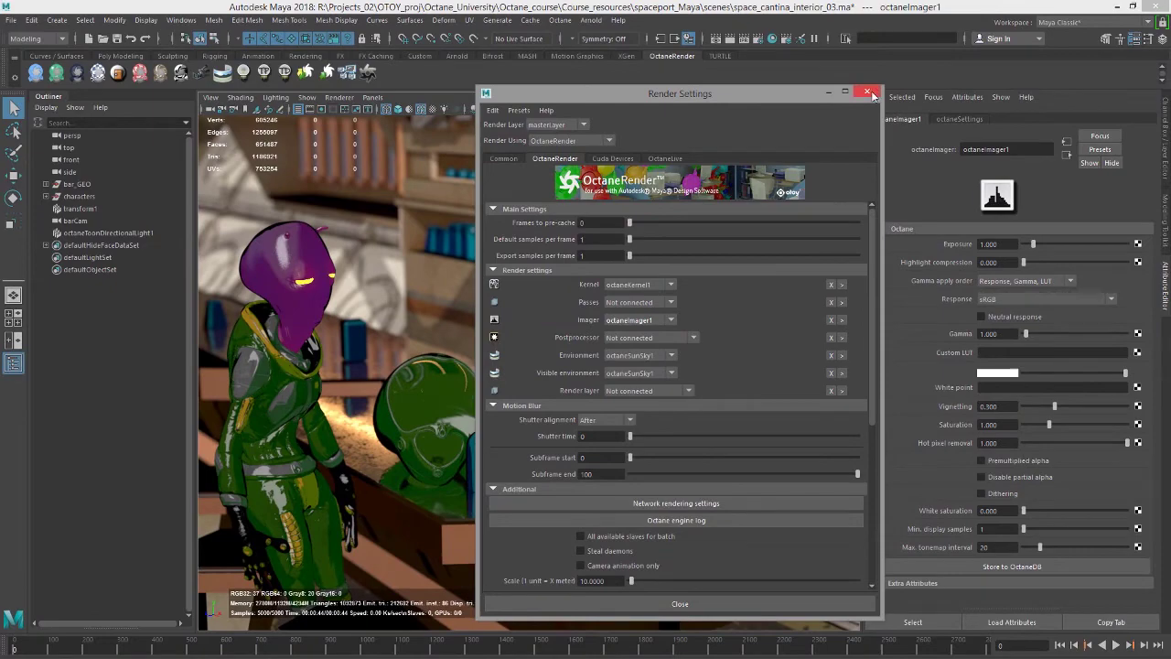
Step: Close Render Settings and set octaneImager1's exposure to 1.846 and gamma to 1.239
left_click(867, 92)
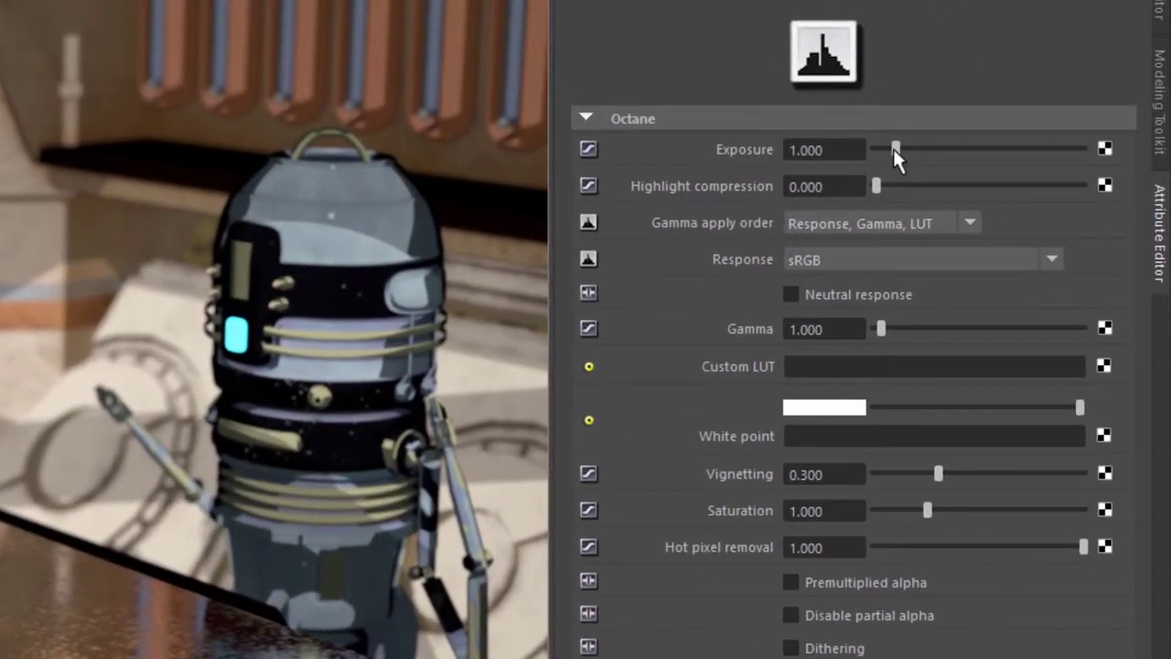
mouse_move(893, 148)
left_mouse_down()
mouse_move(935, 154)
mouse_move(898, 153)
mouse_move(914, 151)
left_mouse_up()
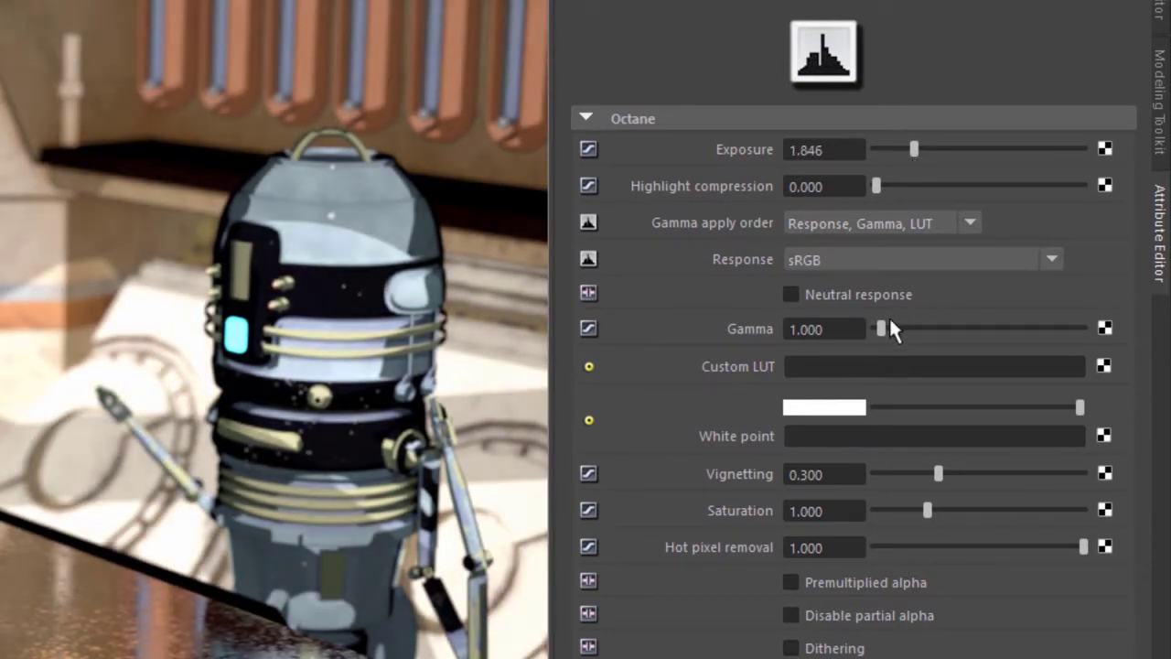
mouse_move(890, 321)
left_mouse_down()
mouse_move(908, 327)
mouse_move(882, 329)
left_mouse_up()
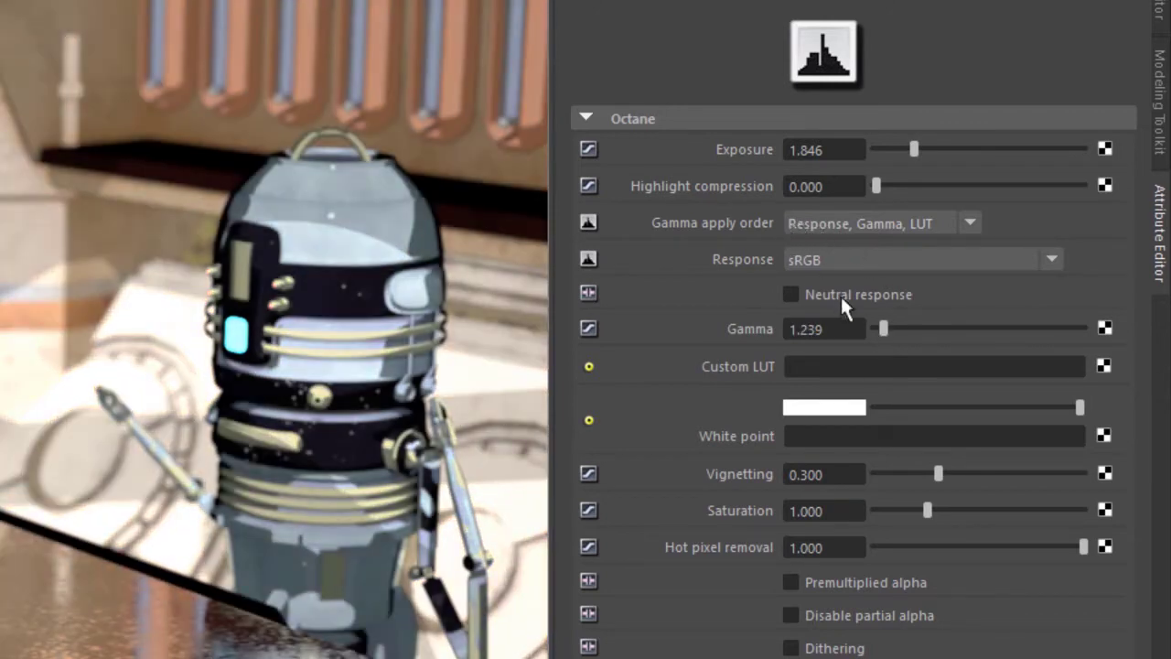
Step: Try the Agfacolor Futura 400CD, HDC 200 plusCD and Optima II 100CD response curves
left_click(848, 252)
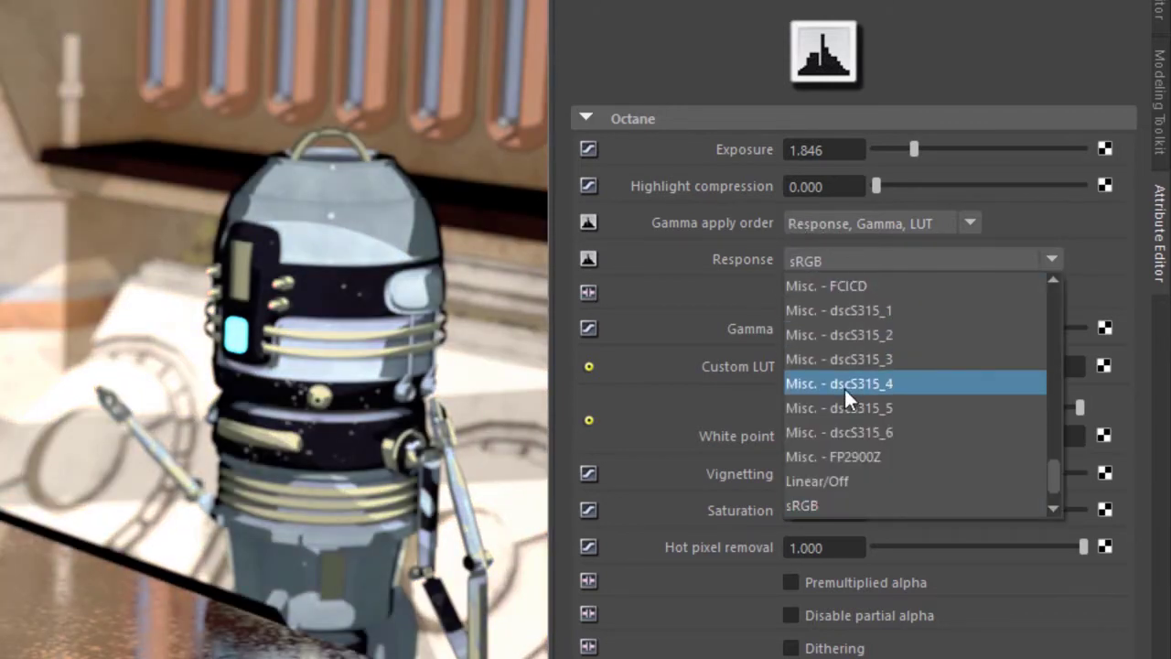
scroll(844, 386, "up", 3)
scroll(844, 386, "up", 6)
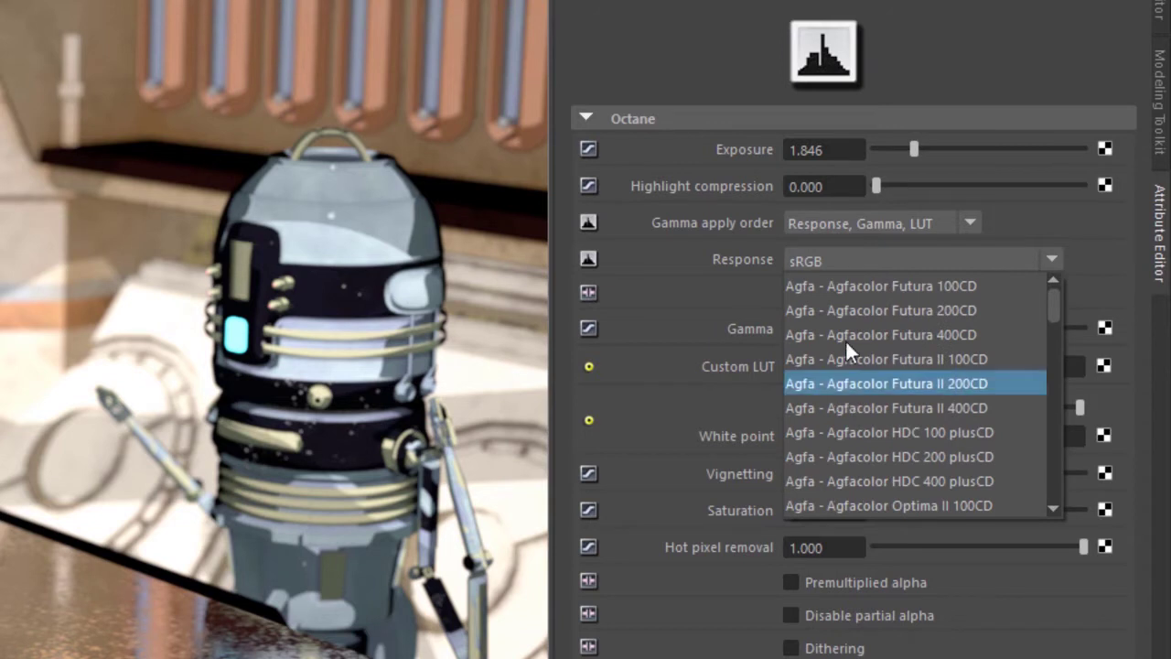
left_click(845, 336)
left_click(864, 265)
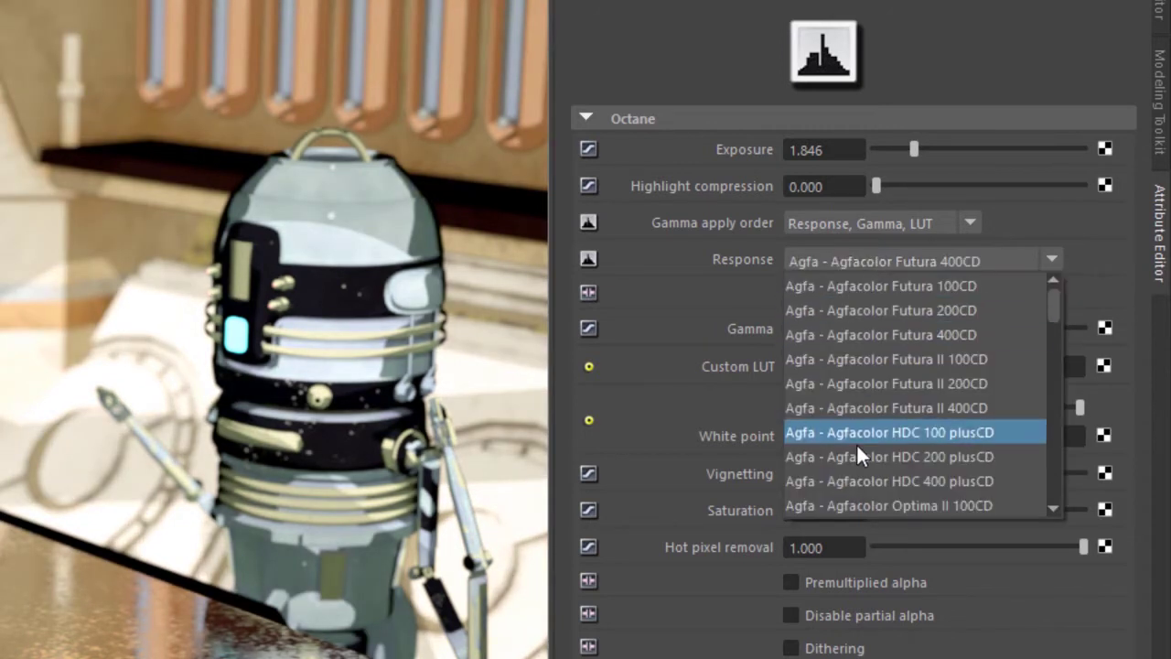
left_click(857, 443)
left_click(858, 265)
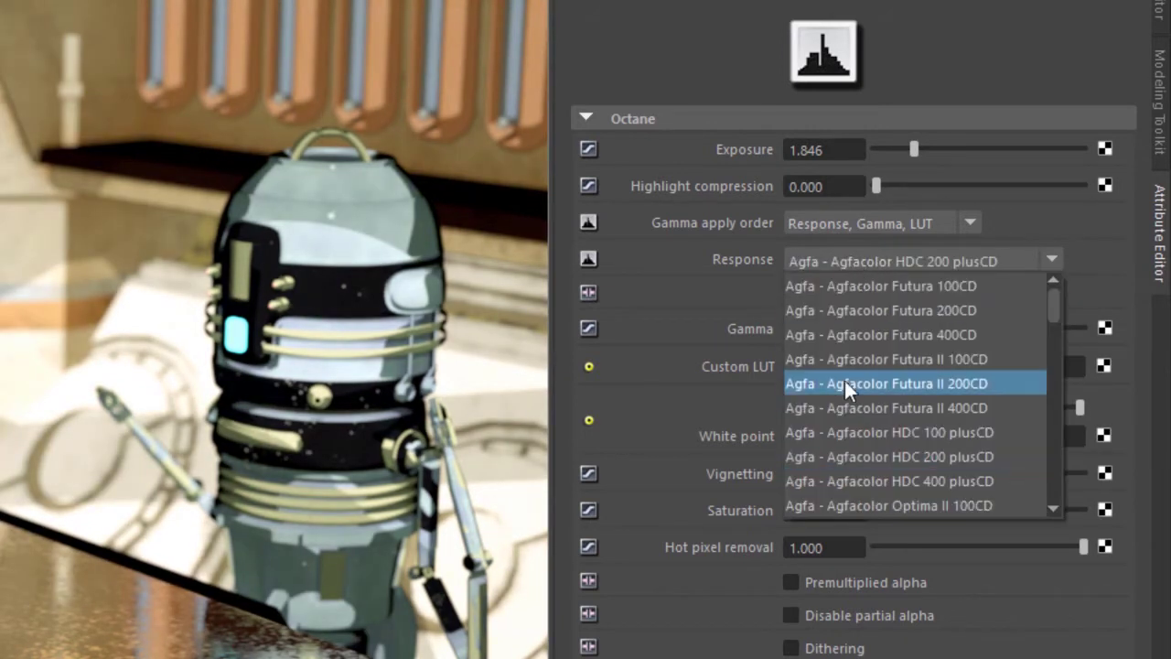
left_click(864, 502)
Step: Set the imager's response to Linear/Off
left_click(924, 248)
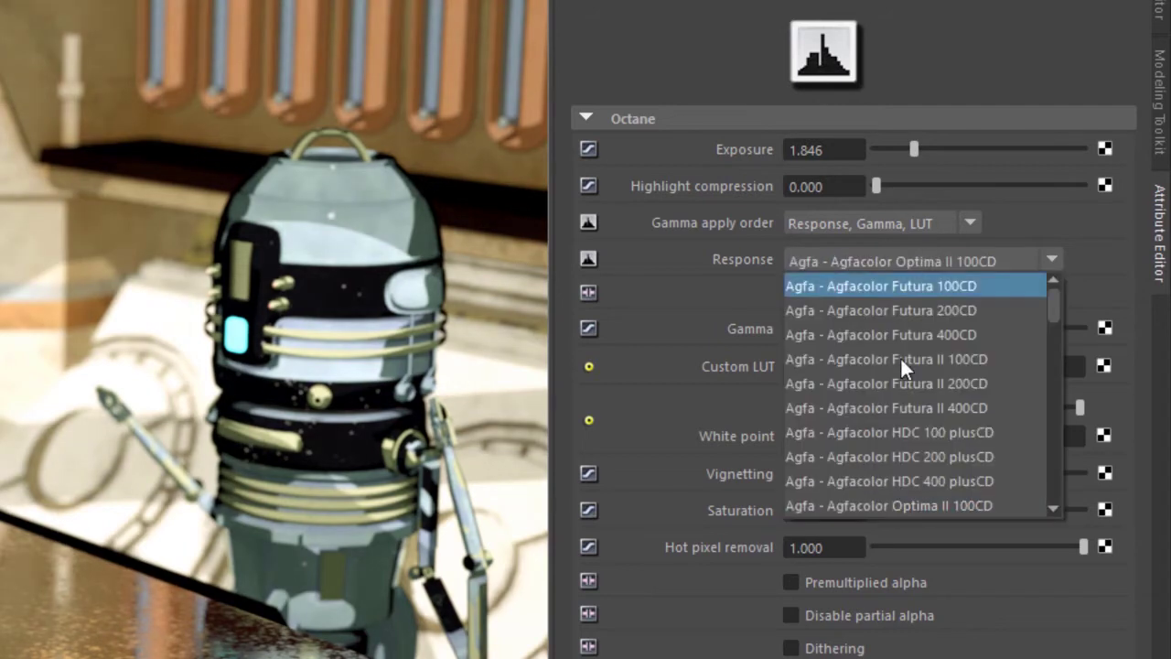
scroll(863, 464, "down", 15)
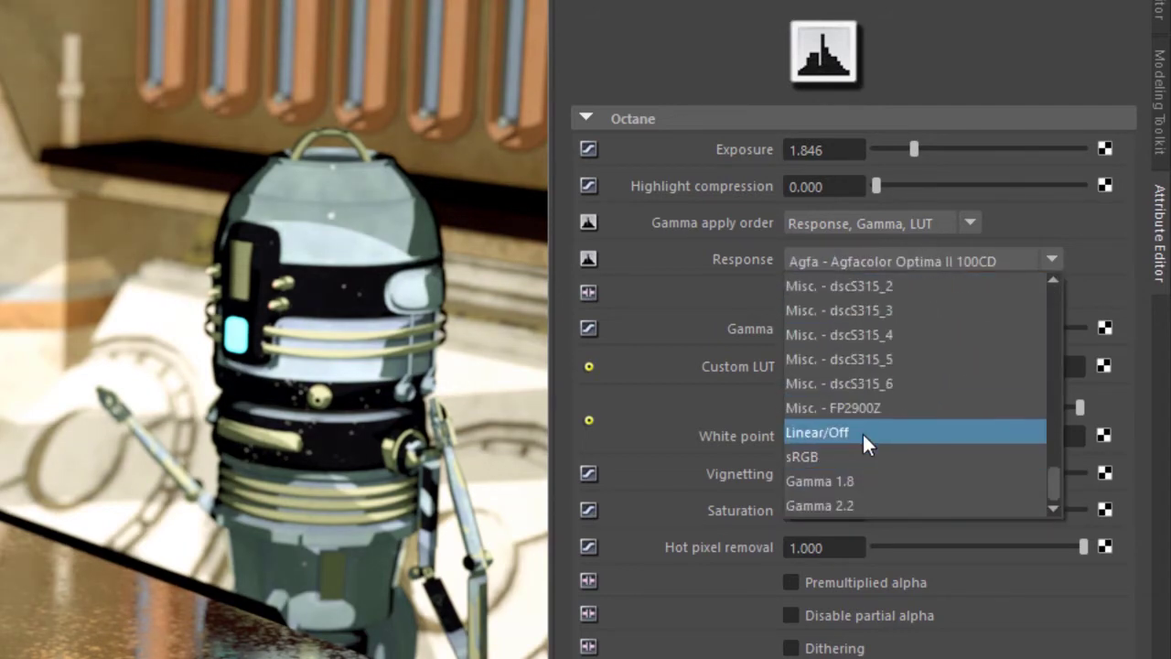
left_click(862, 432)
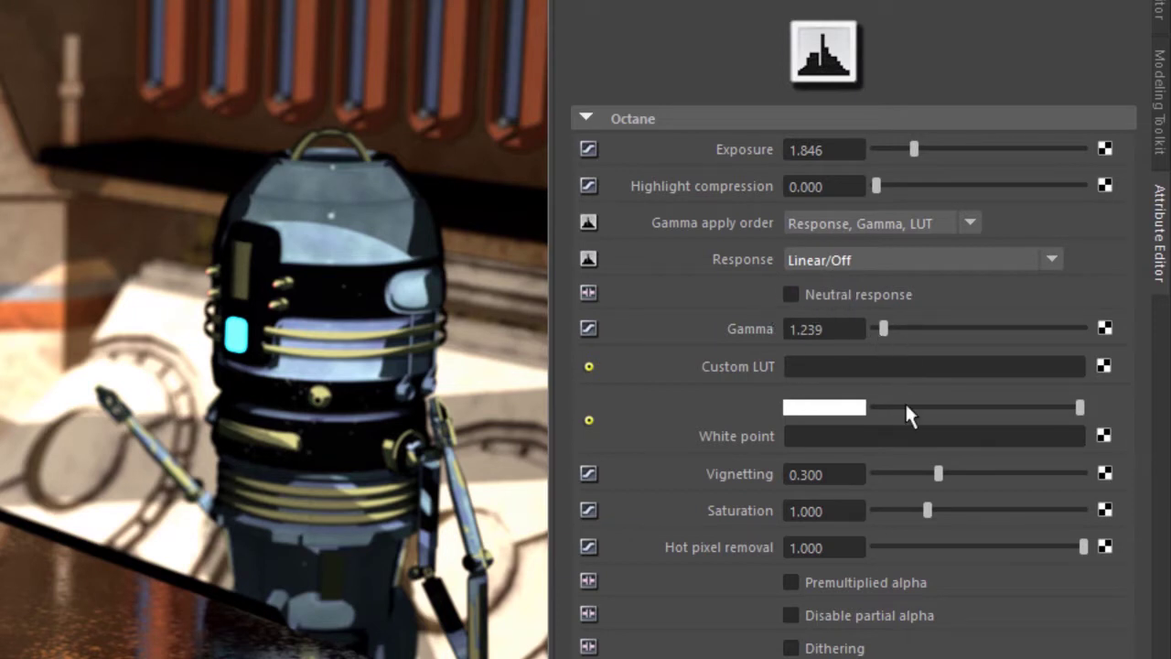
Step: Enter 1 in the Gamma field to reset octaneImager1's gamma to 1.000
left_click_drag(835, 329, 653, 366)
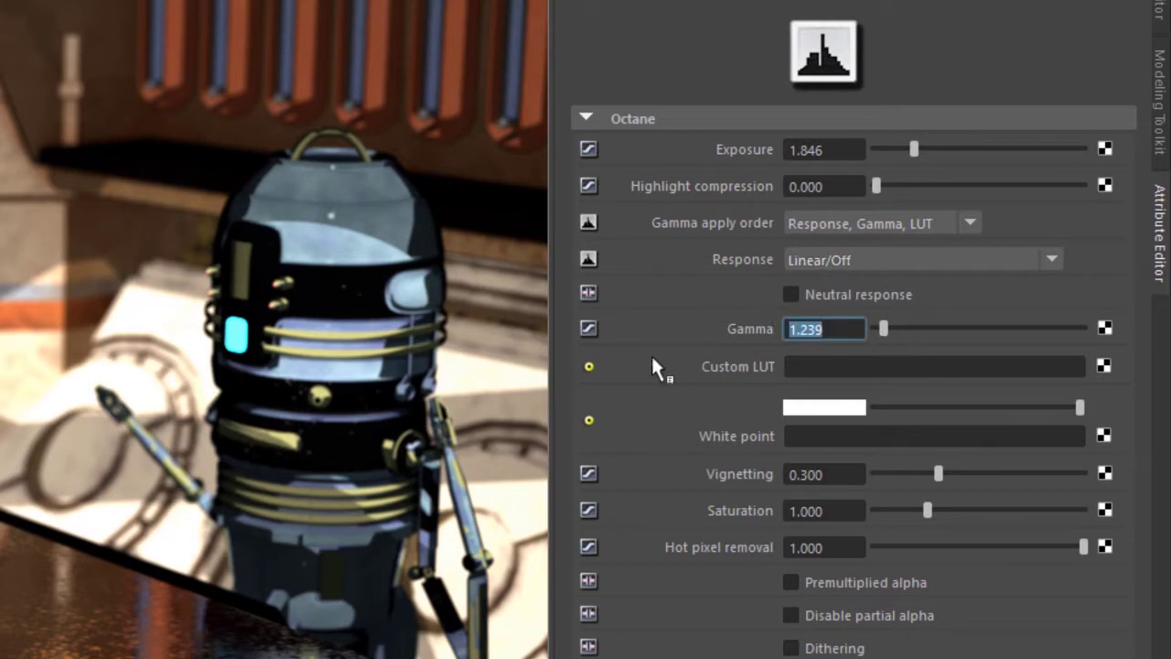
type("1")
key("Return")
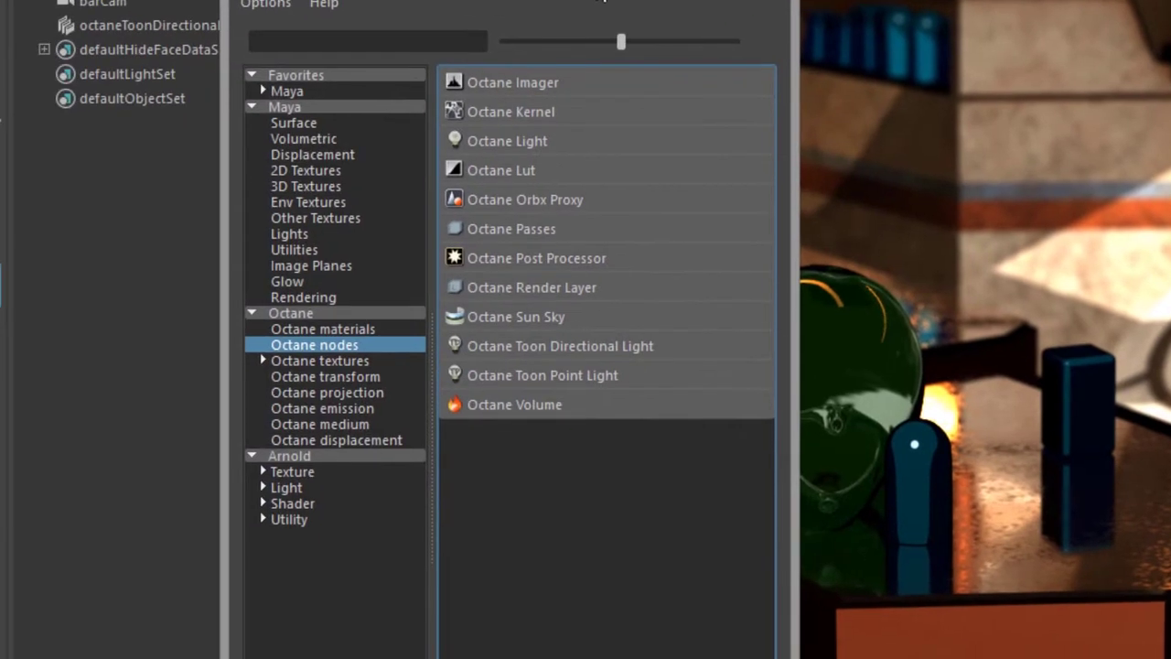
Step: Move the Create Render Node window aside and create an Octane Lut node, octaneLut1
left_click_drag(602, 2, 728, 0)
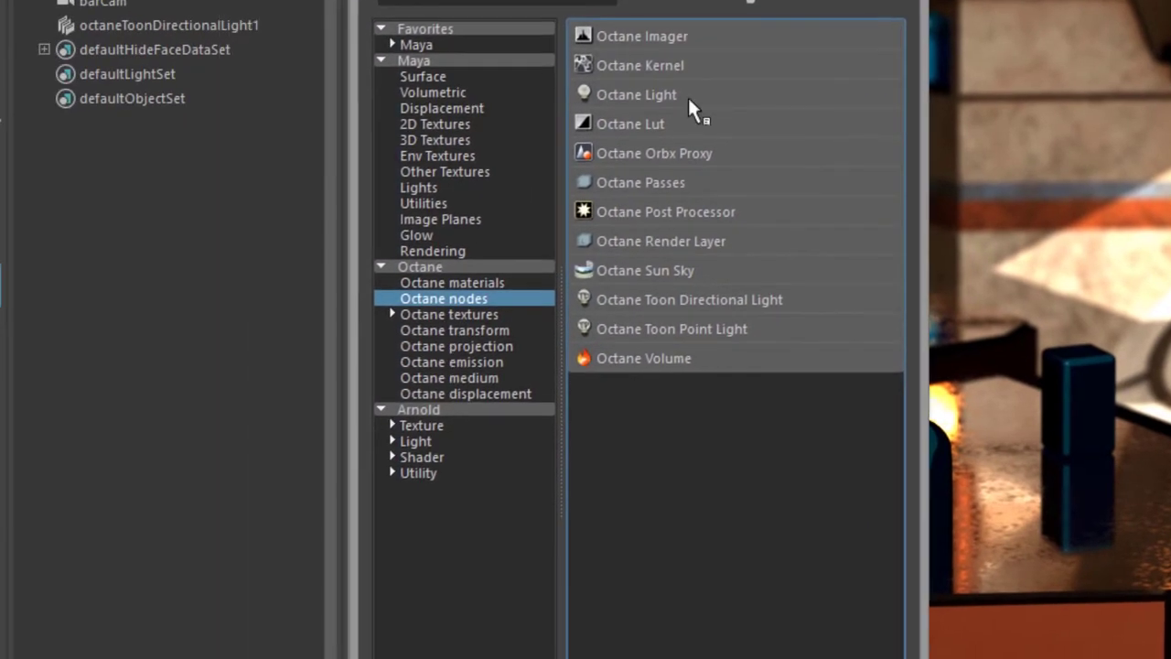
left_click(657, 123)
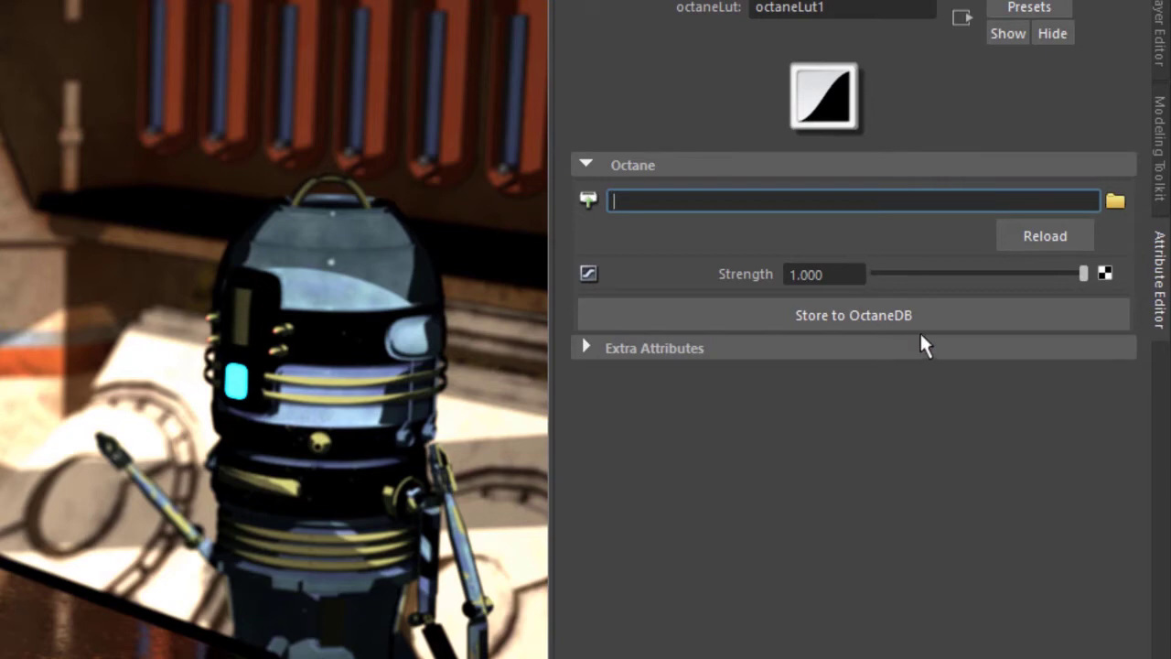
Step: Break the LUT connection to octaneImager1's Custom LUT
left_click(959, 17)
right_click(864, 376)
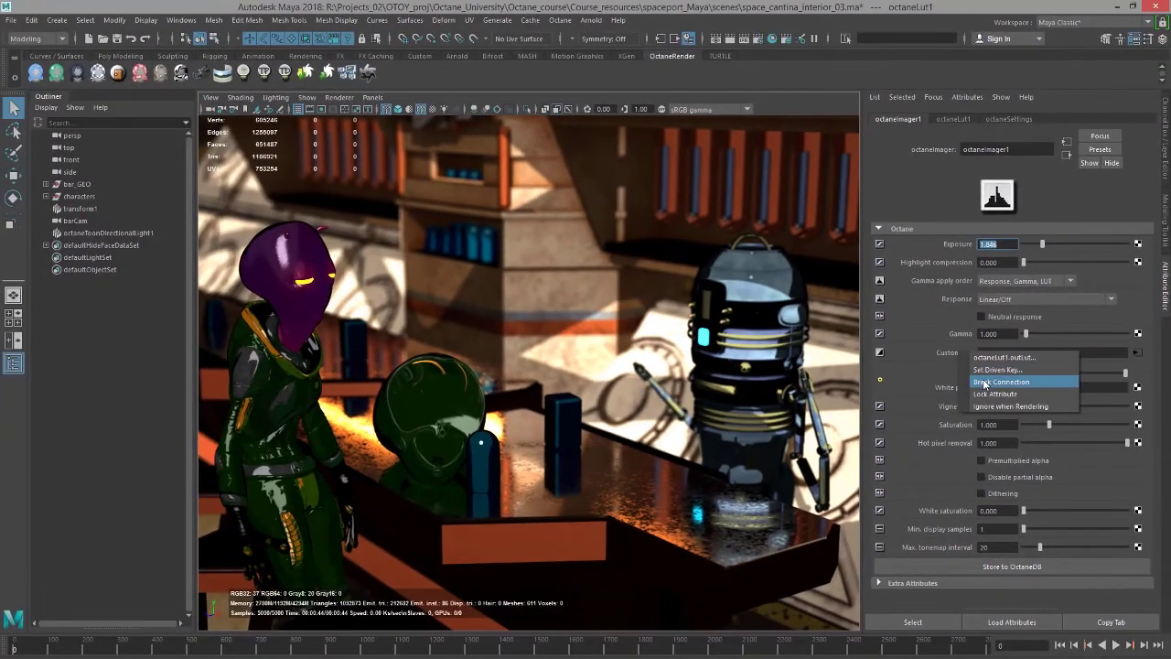
left_click(948, 405)
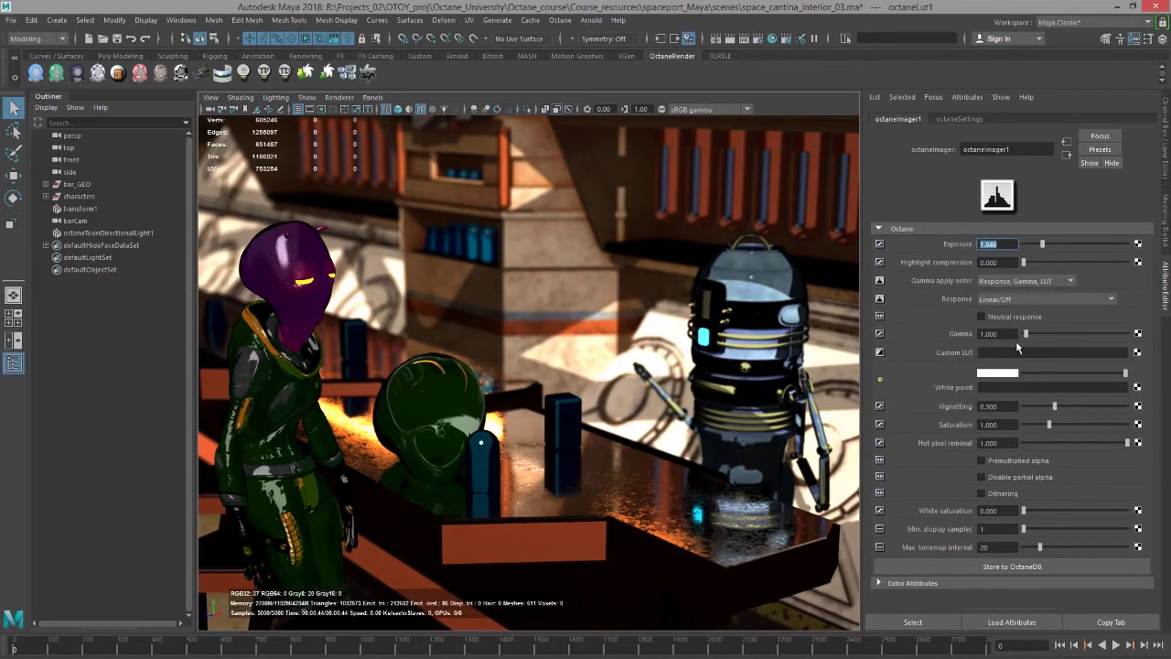
Step: Set octaneImager1's gamma to 2.2
left_click(997, 333)
key("ctrl+a")
type("2.2")
key("Return")
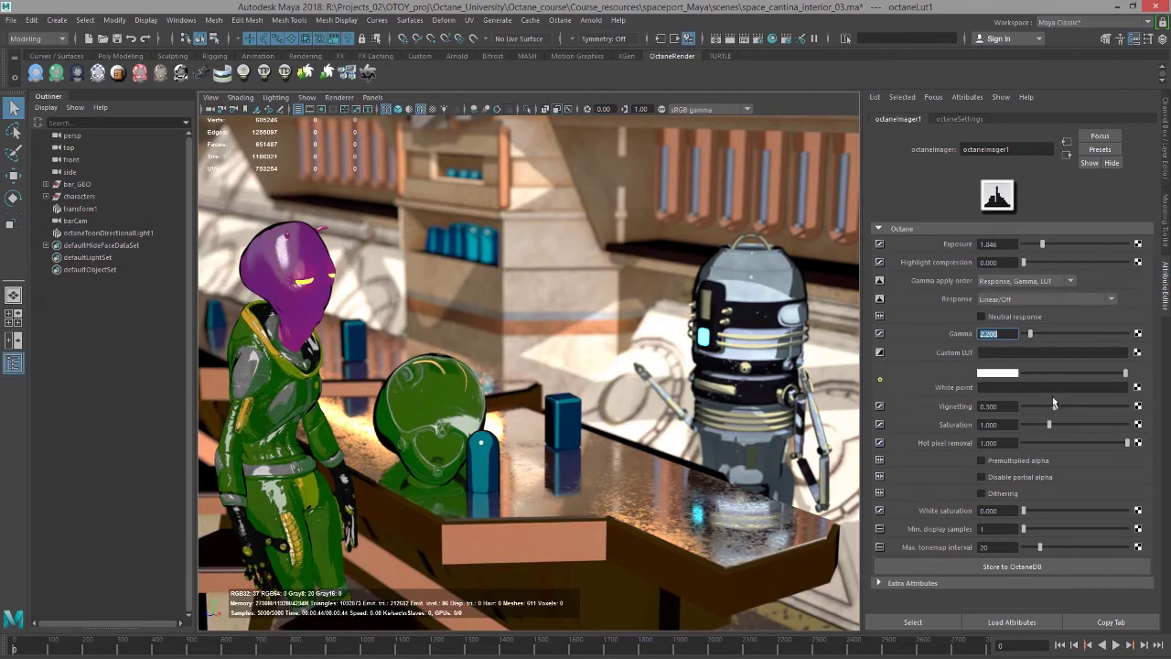
Step: Raise vignetting to 0.286 and fine-tune hot pixel removal to 0.649
left_click_drag(1051, 403, 1046, 431)
left_click_drag(1103, 439, 1065, 443)
left_click_drag(1065, 445, 1037, 452)
left_click_drag(1038, 450, 1094, 447)
Step: Set the imager's exposure back to 1.000
key("shift+Tab")
key("shift+Tab")
type("1")
key("Return")
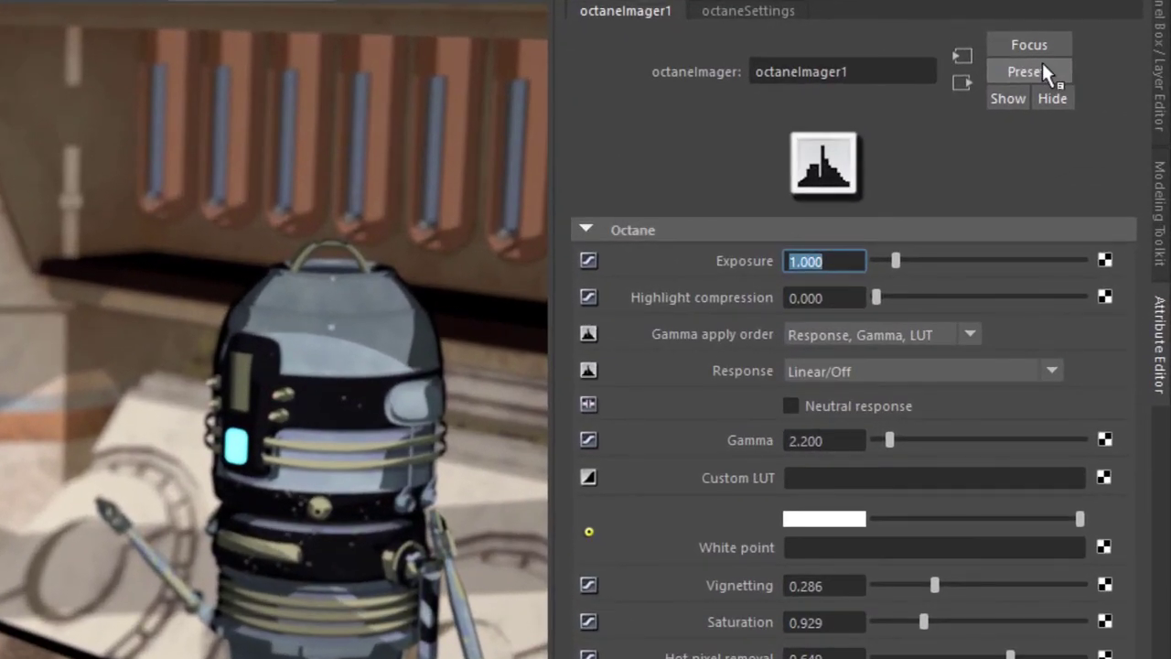
Step: Save octaneImager1's settings from the Presets menu as an attribute preset named 'cantina'
left_click(1043, 65)
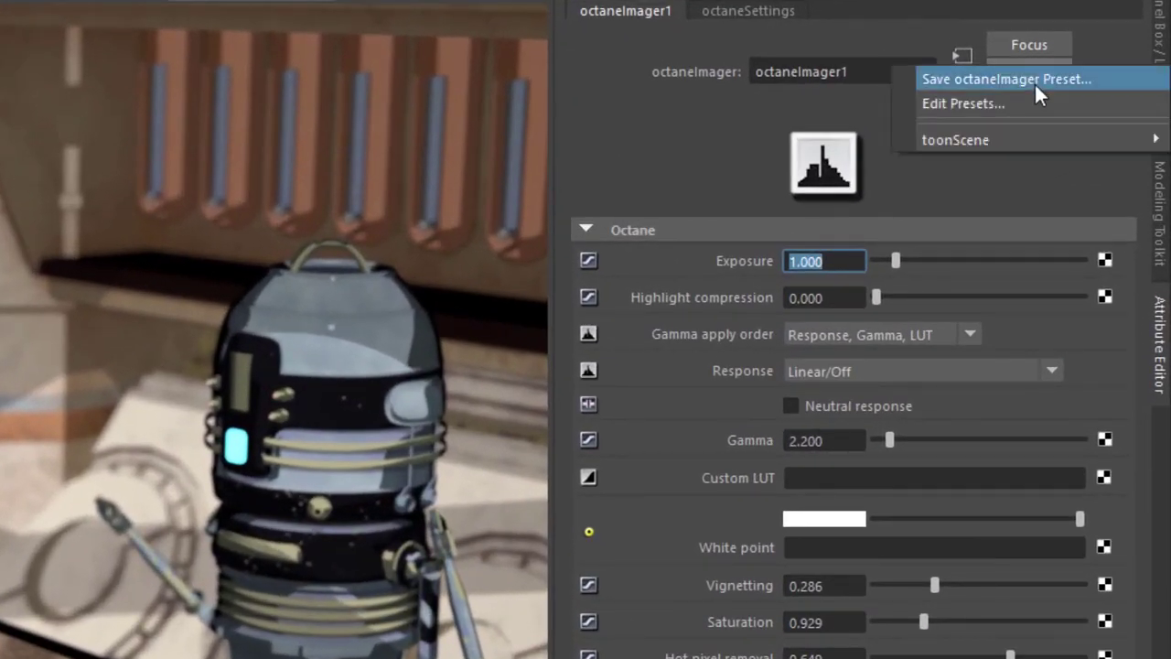
left_click(1034, 81)
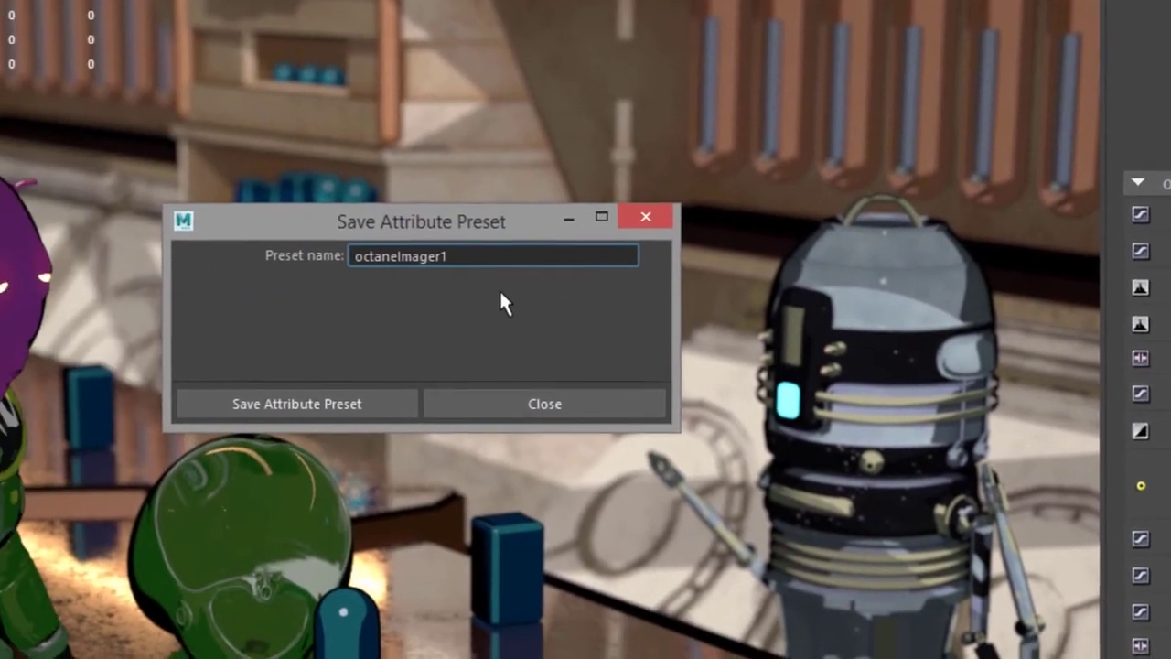
double_click(421, 259)
type("cant")
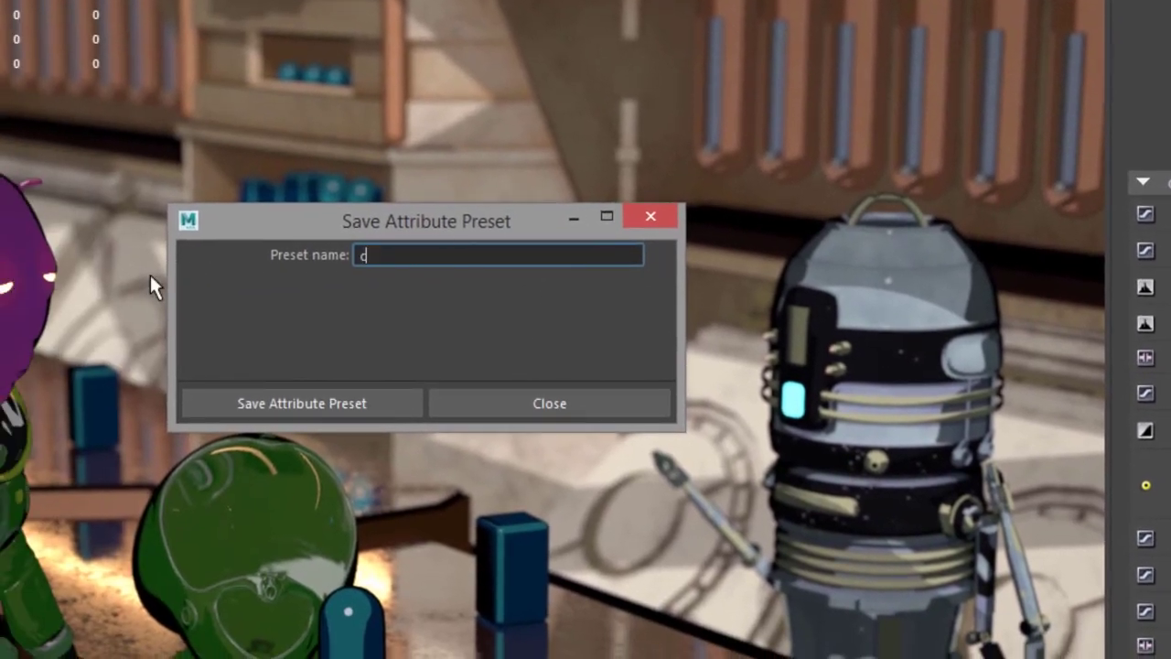
type("ina")
left_click(292, 400)
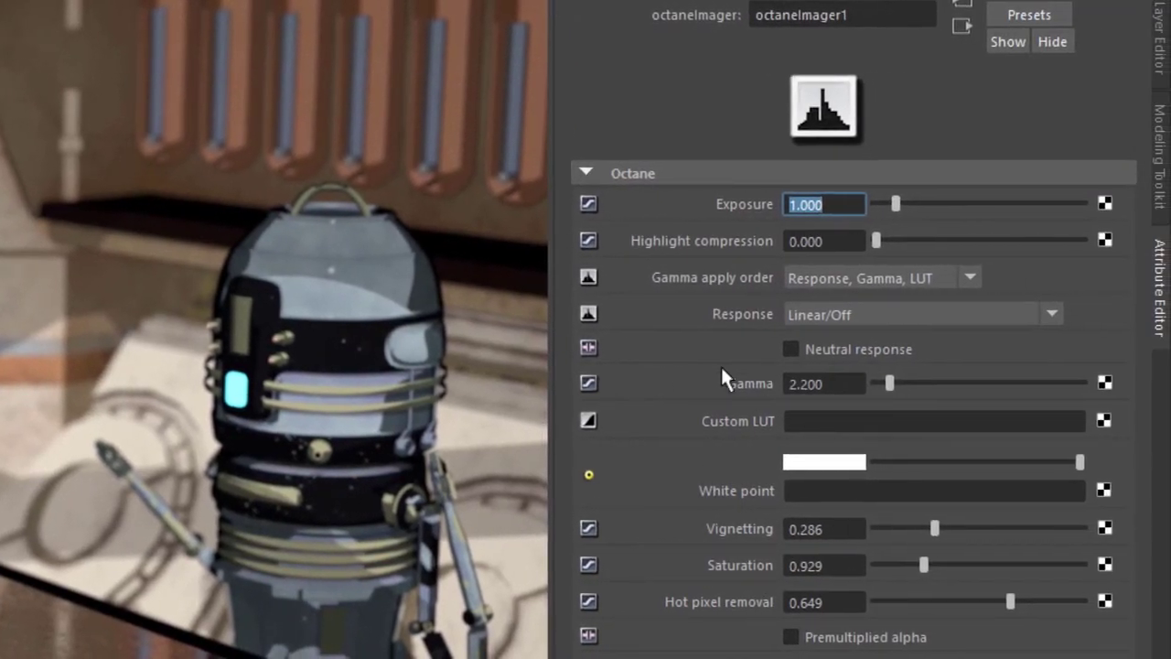
Step: Replace octaneImager1's settings with the stored 'cantina' preset values
left_click(1030, 10)
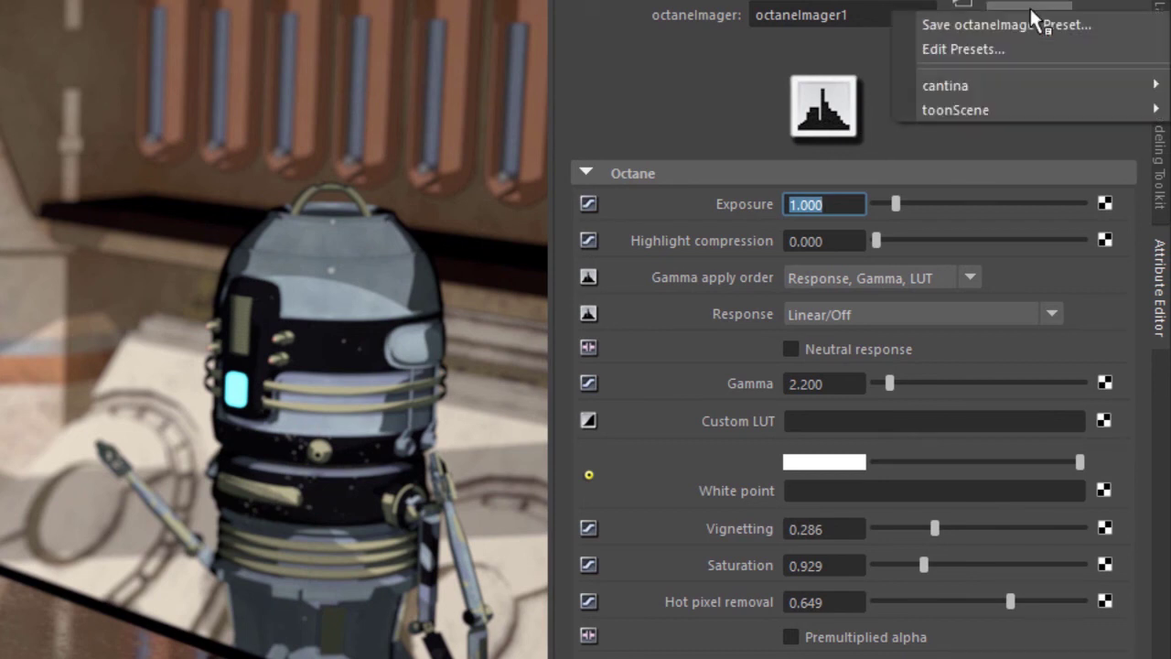
left_click(996, 82)
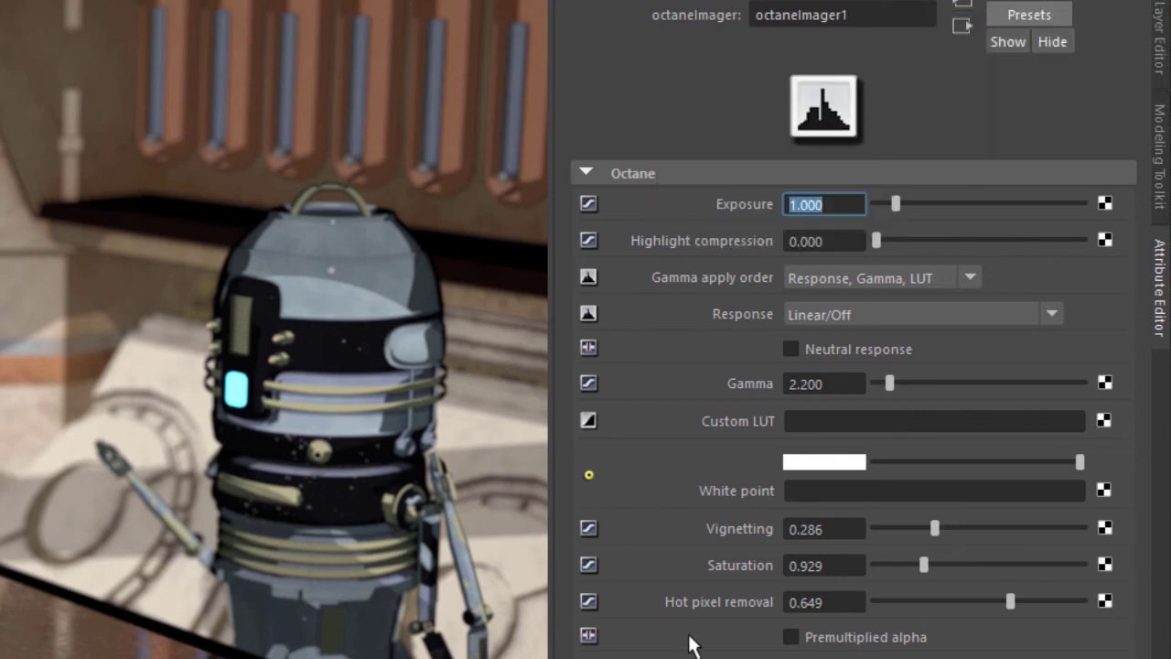